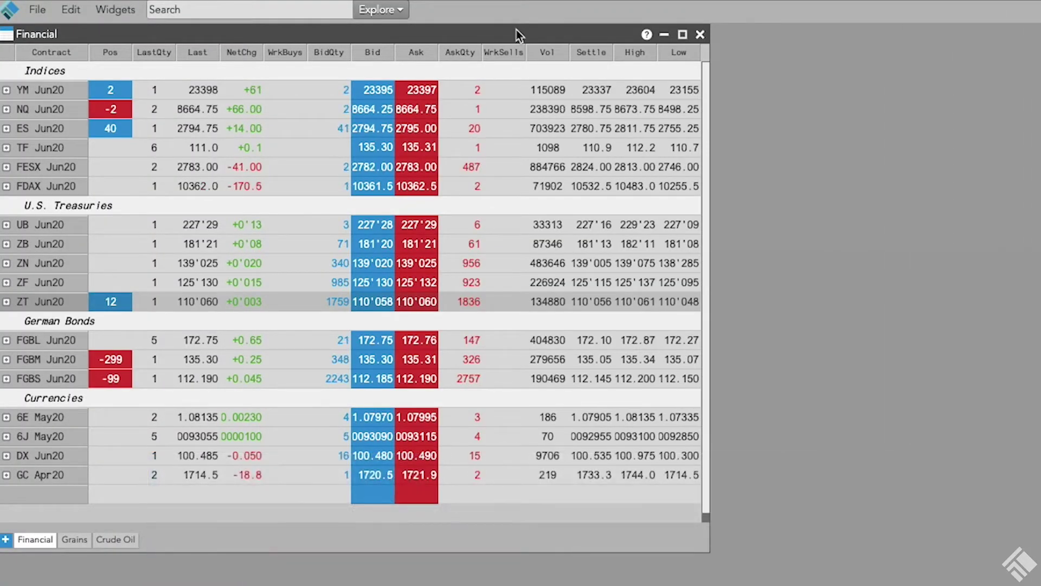
Browse the Grains and Crude Oil market grids, then return to the Financial grid.
left_click(81, 540)
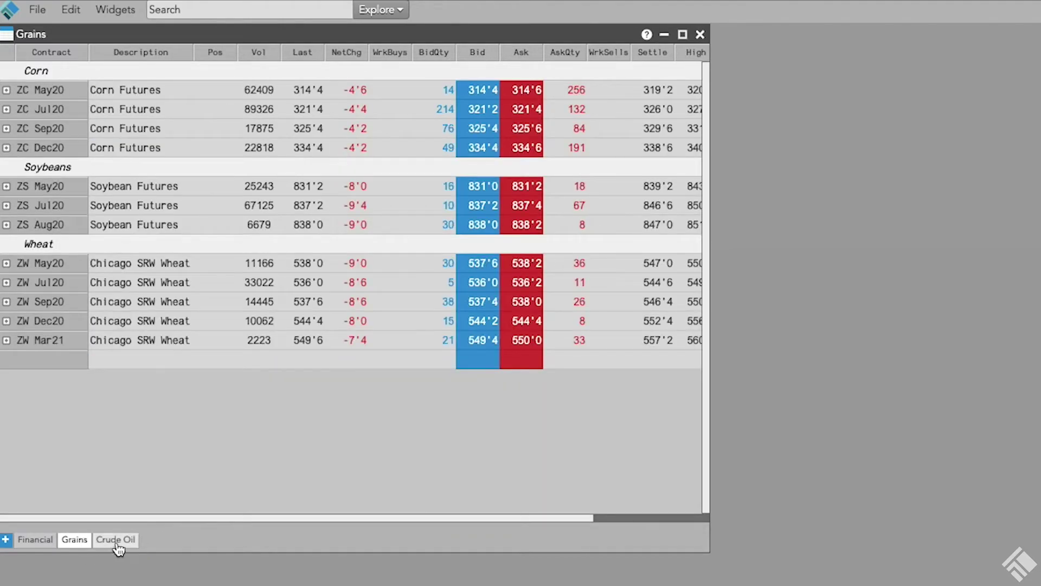
left_click(117, 540)
left_click(41, 542)
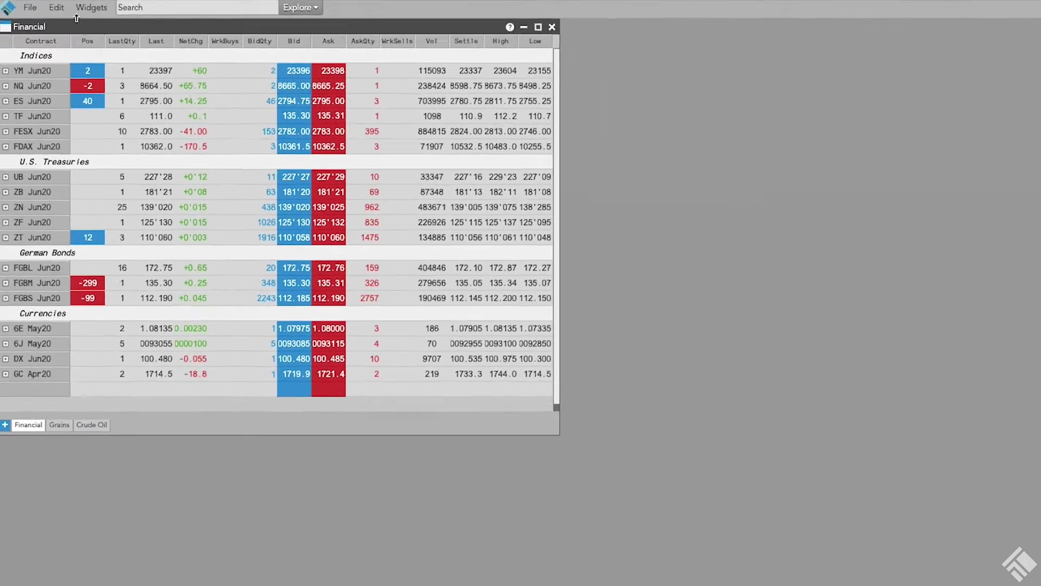
Open Order Profiles expanded and widened to show all rule columns, and add a new rule.
left_click(91, 7)
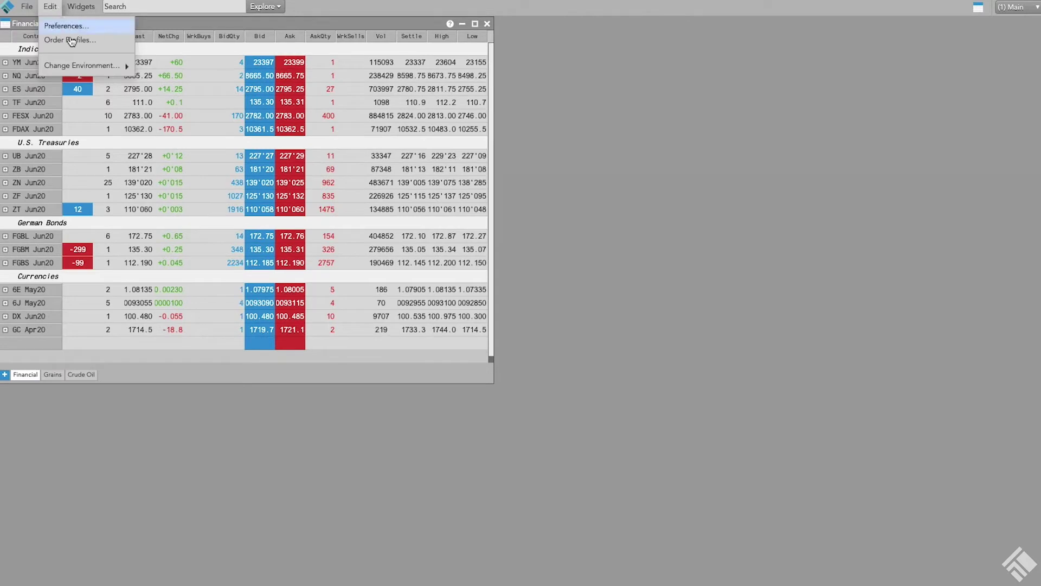
left_click(75, 43)
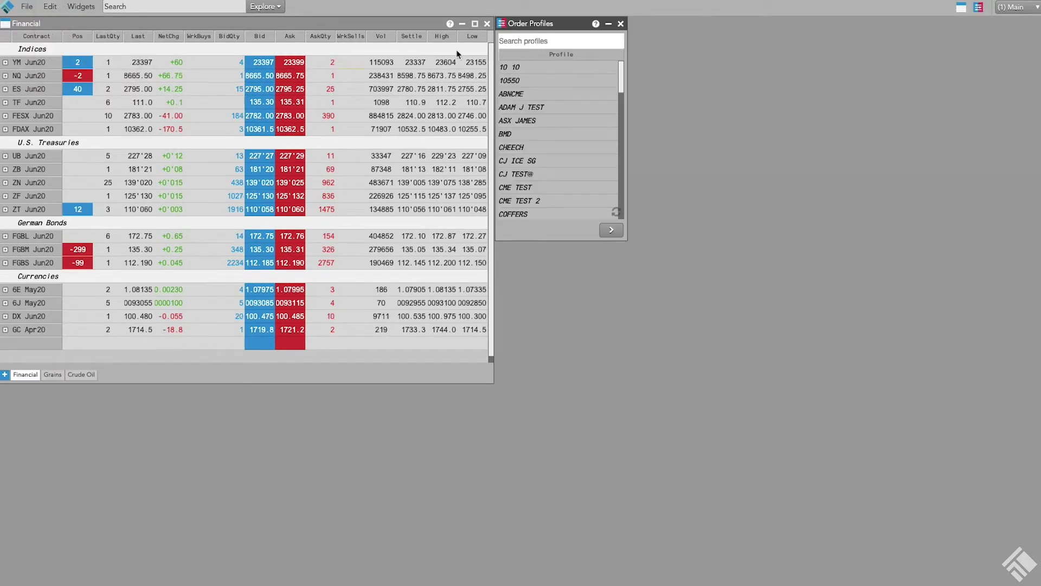
left_click_drag(550, 25, 392, 225)
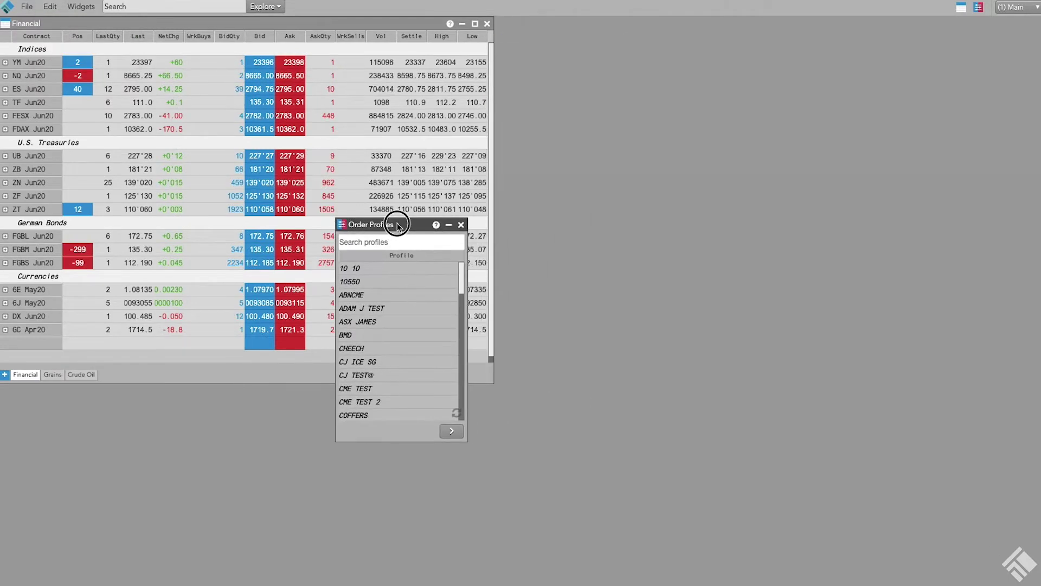
left_click(451, 431)
left_click_drag(802, 352, 1036, 346)
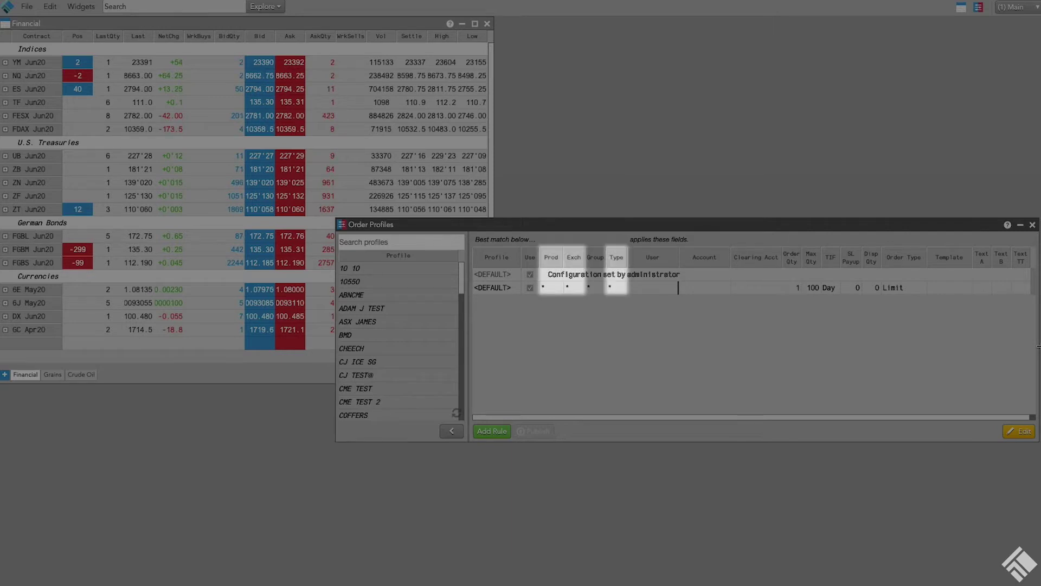
mouse_move(1038, 345)
left_mouse_down()
mouse_move(1022, 345)
mouse_move(1036, 345)
left_mouse_up()
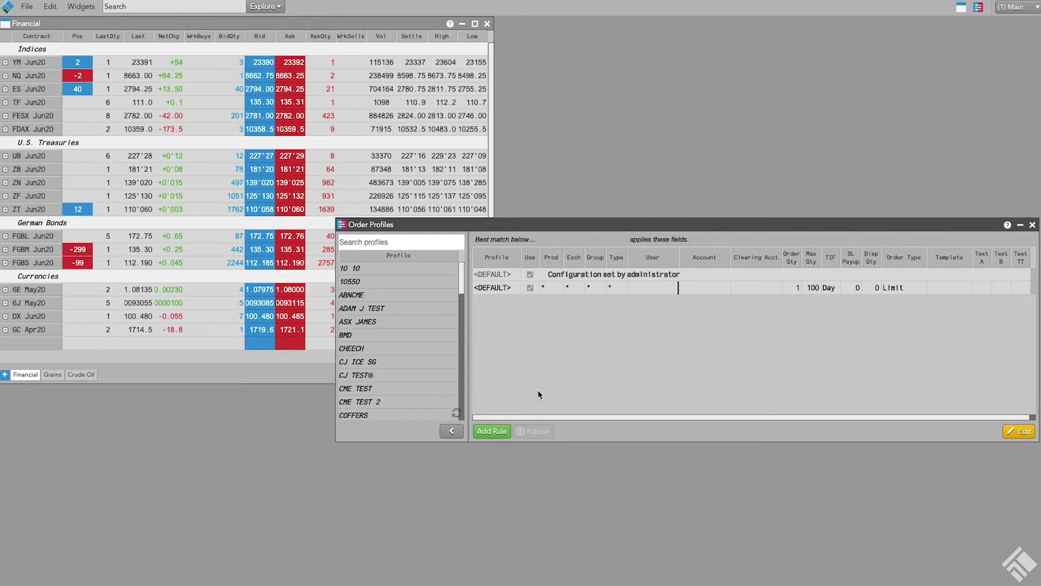
left_click(492, 431)
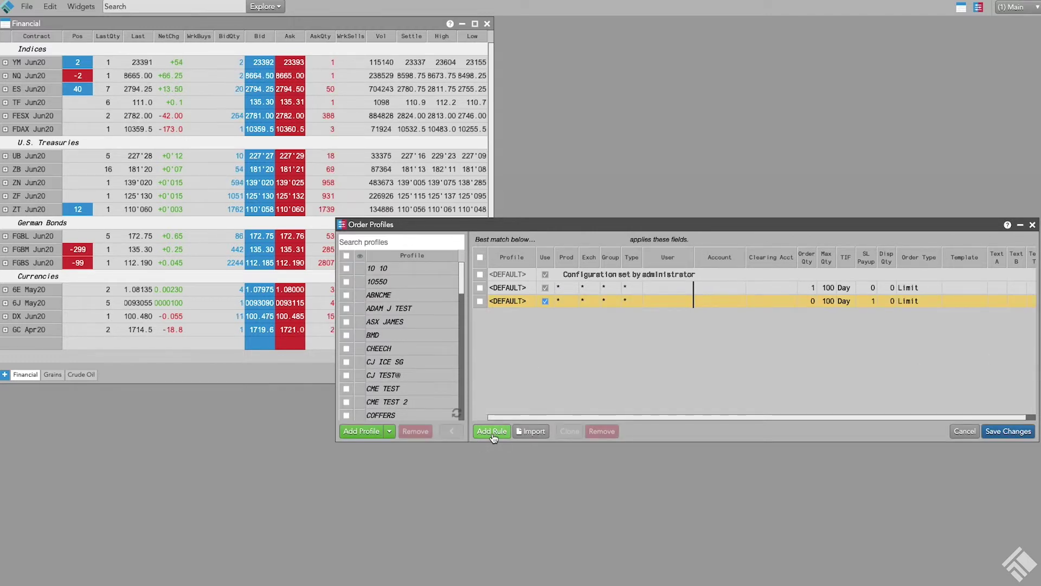
Set the new rule to ES CME futures with Order Qty 5, save, and close Order Profiles.
left_click(560, 303)
type("es")
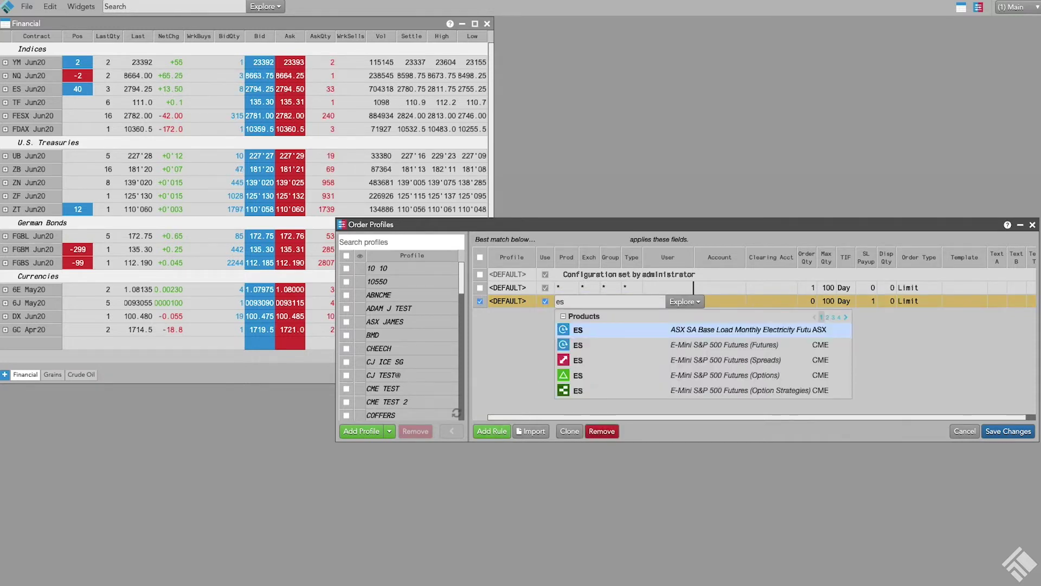
left_click(579, 344)
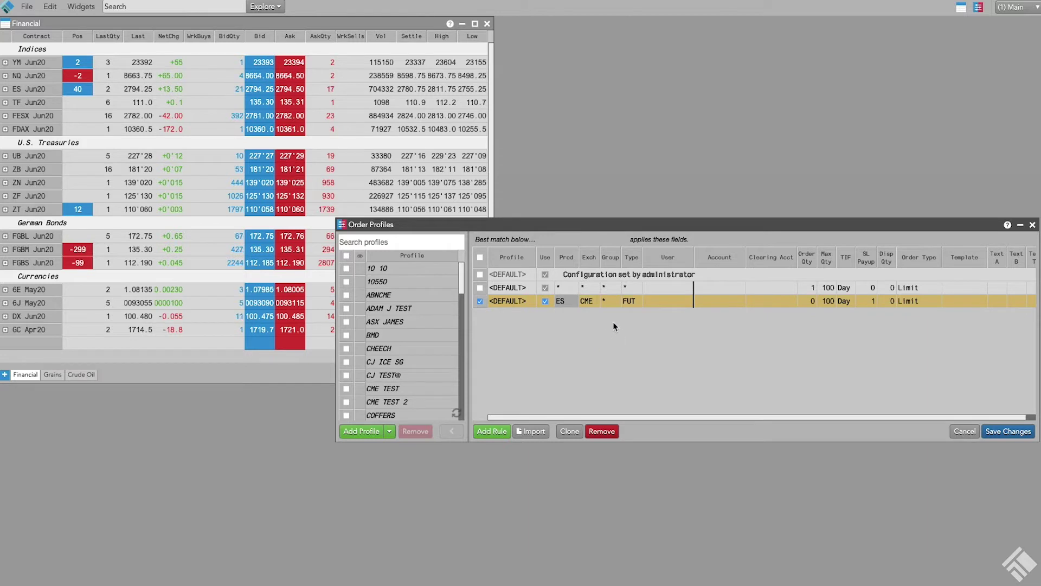
left_click(803, 301)
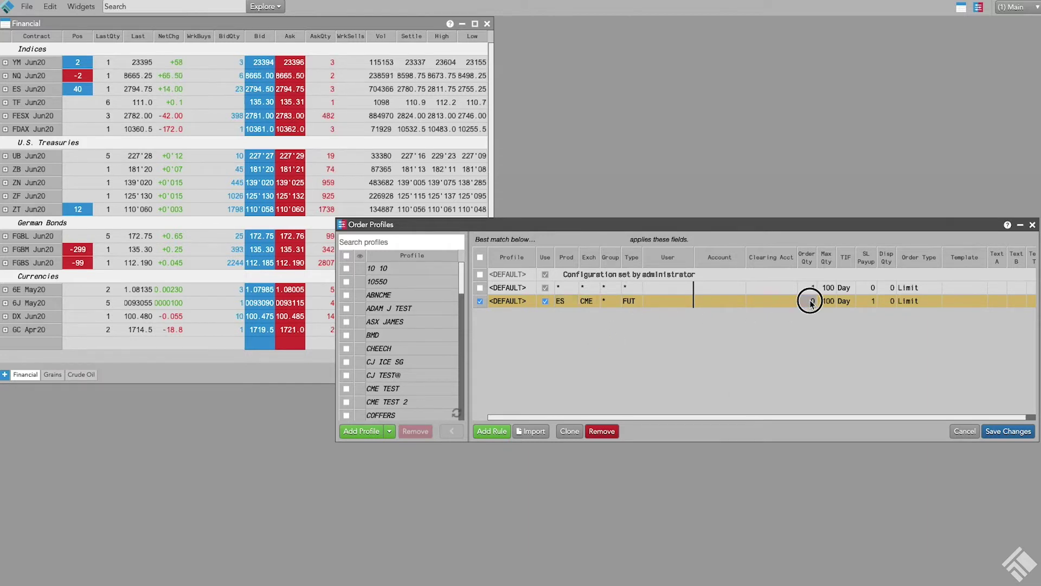
type("5")
left_click(663, 337)
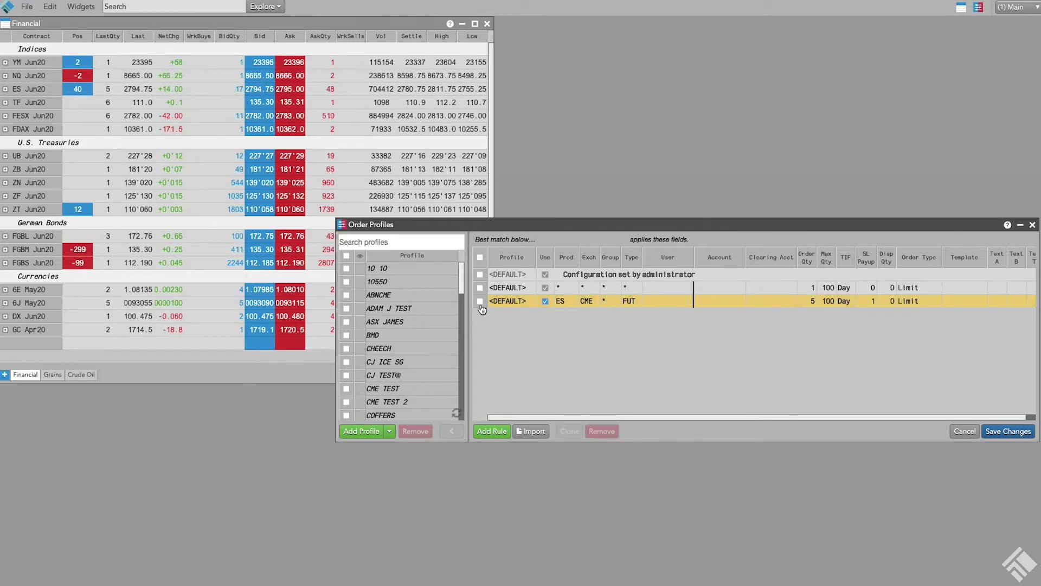
left_click(1013, 430)
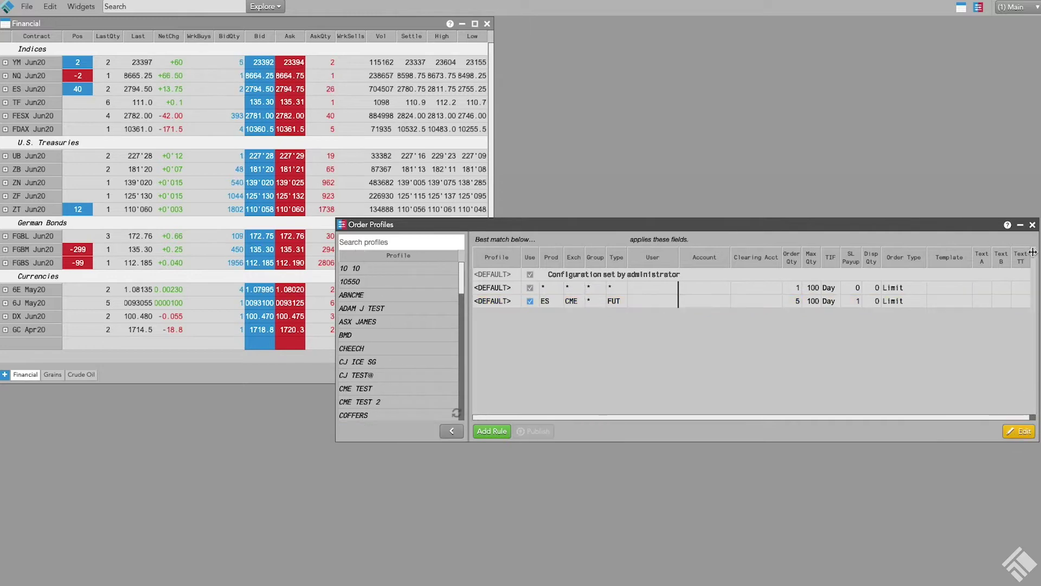
left_click(1032, 224)
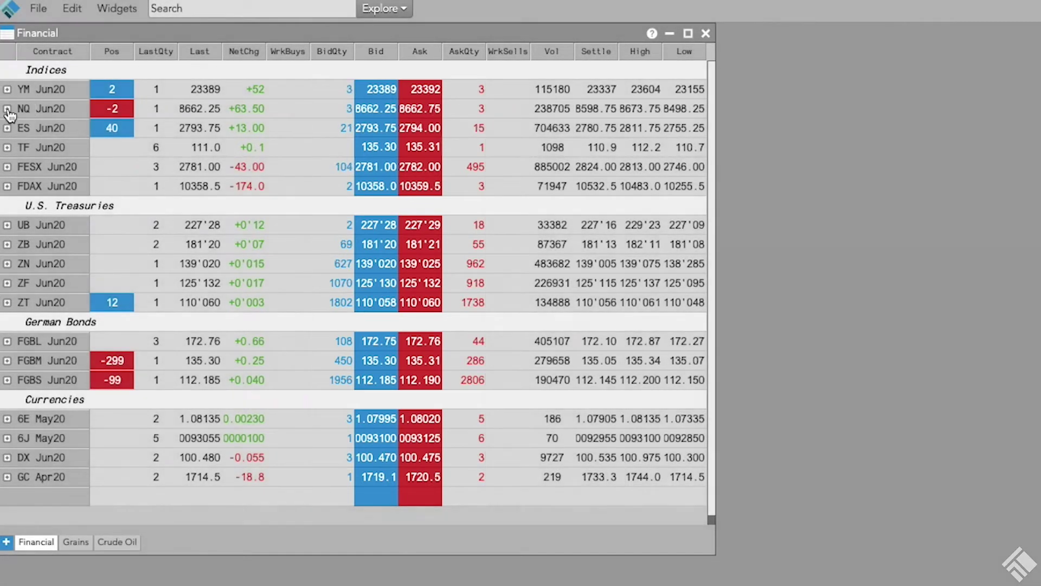
Check NQ Jun20 market depth, then open an ES Jun20 order ticket prefilled with quantity 5.
left_click(7, 108)
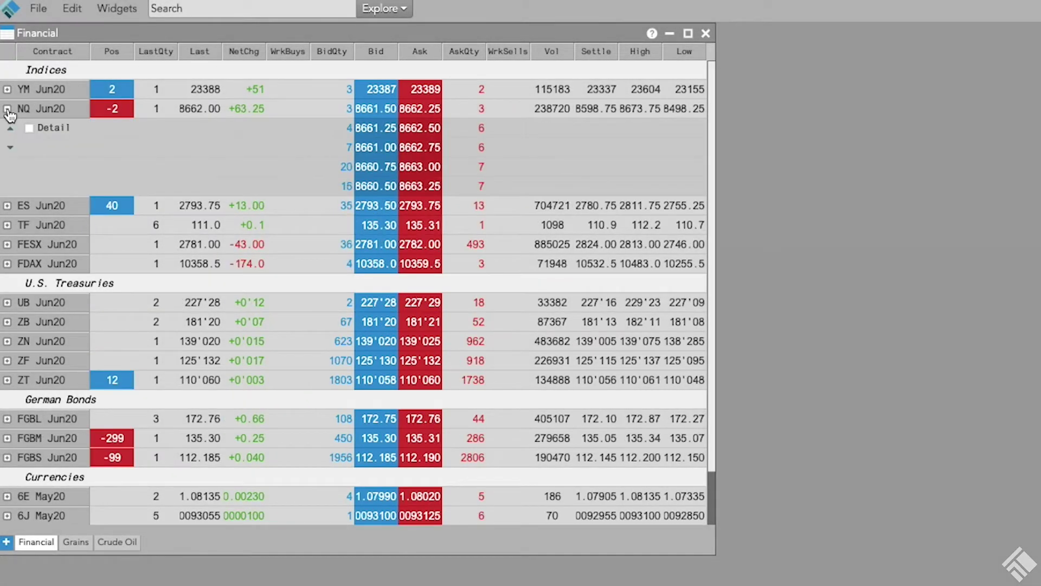
left_click(7, 108)
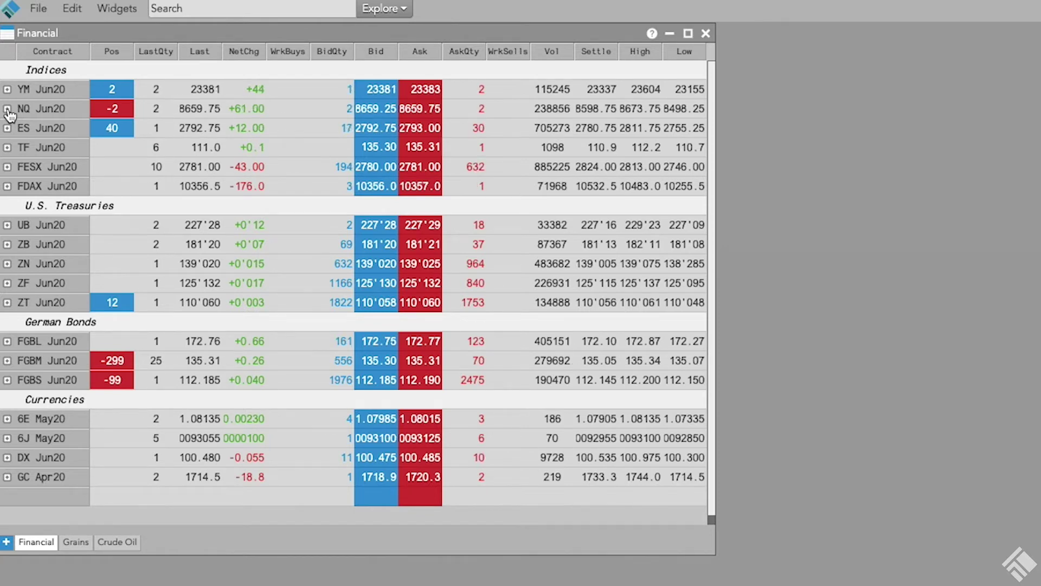
left_click(380, 130)
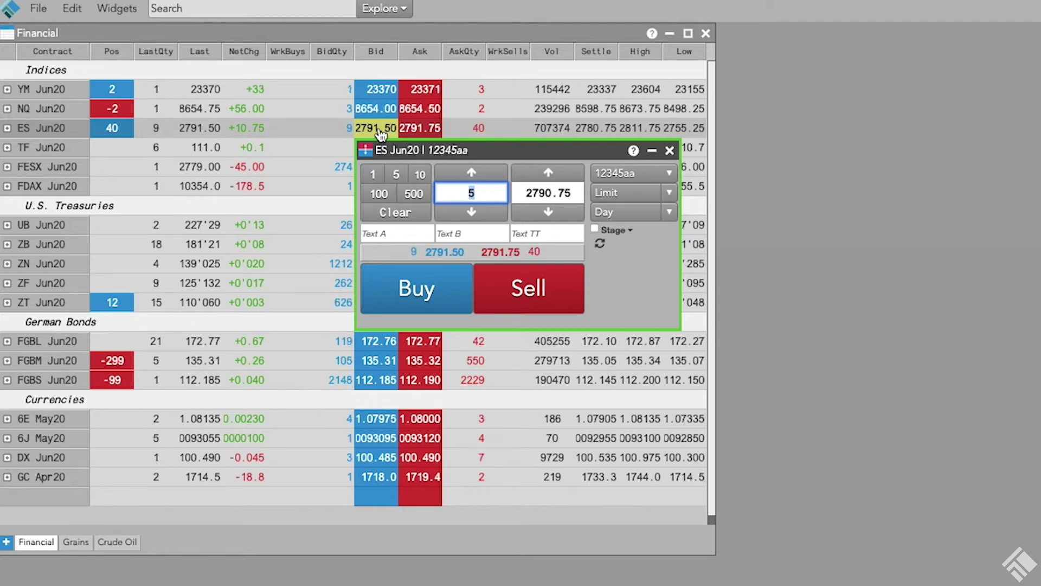
Buy 5 ES Jun20, then sell 12 ZT Jun20 at a raised price.
left_click(426, 303)
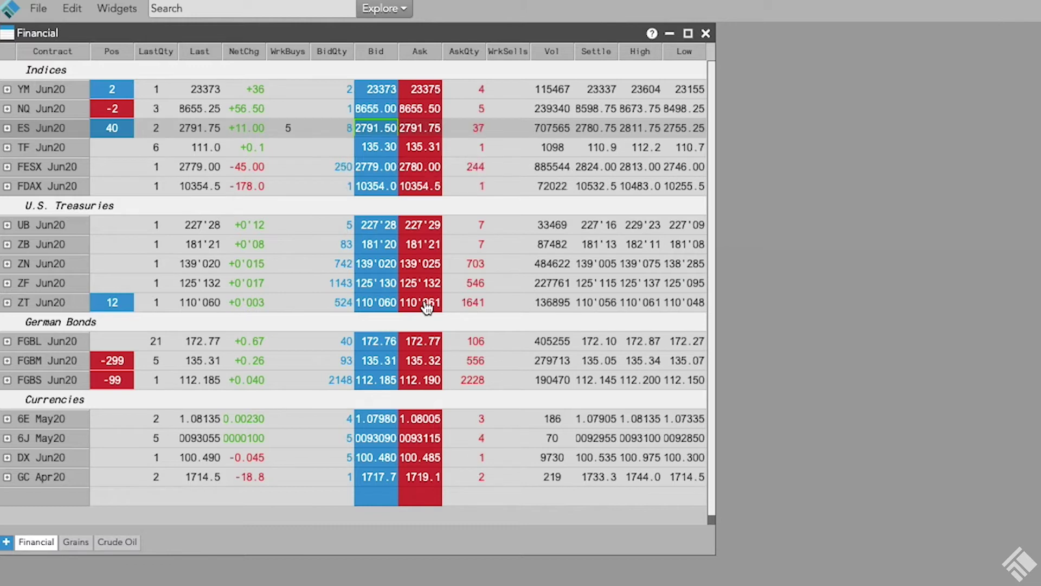
left_click(114, 304)
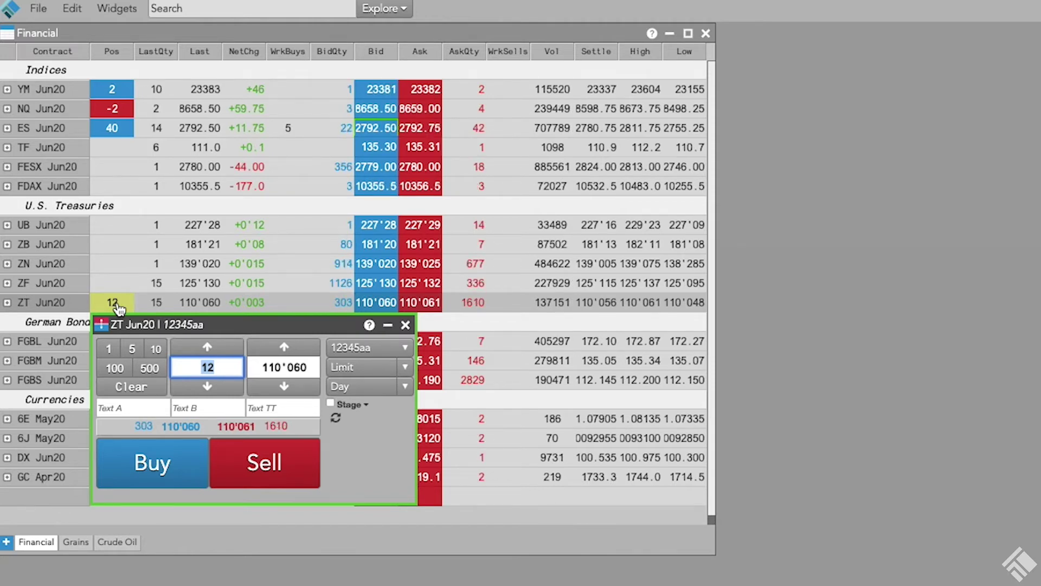
left_click(284, 347)
left_click(284, 347)
left_click(295, 461)
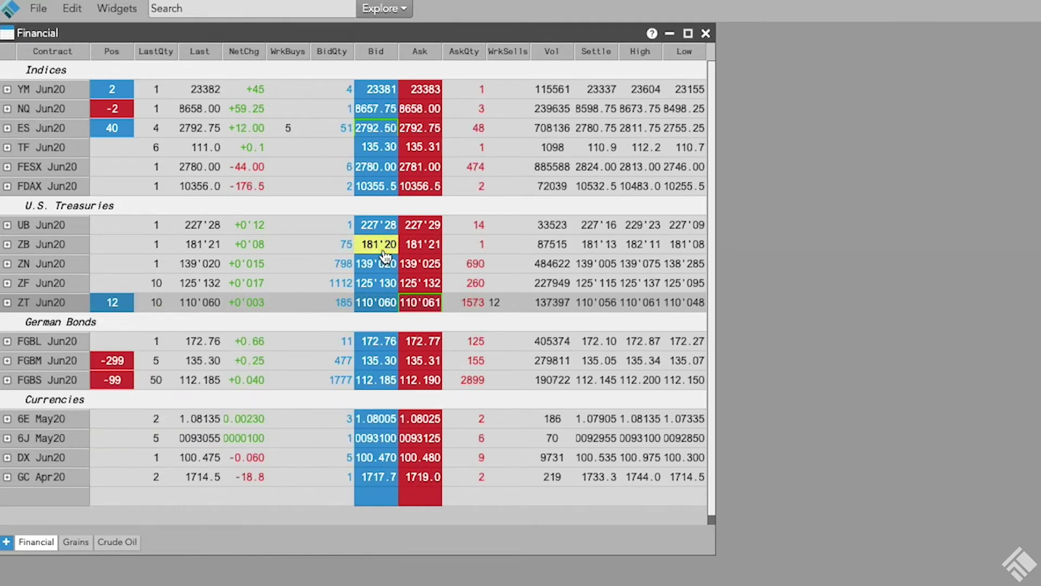
Sell one ZB Jun20 from its bid at a lowered price.
left_click(376, 244)
left_click(548, 328)
left_click(530, 405)
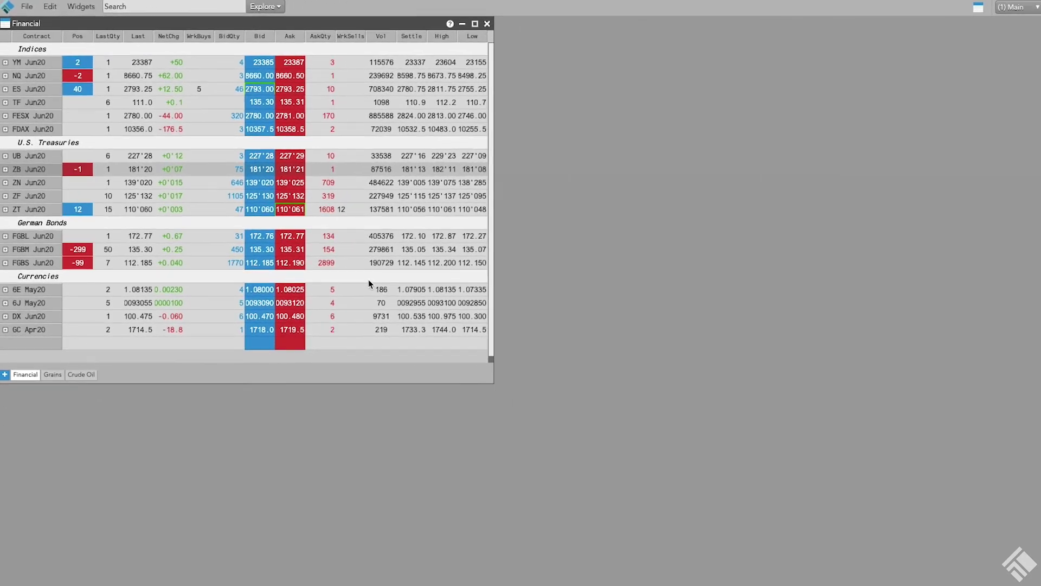
Set the floating order entry style to MD Trader in order preferences, save, and open a ZB Jun20 ladder.
left_click(50, 7)
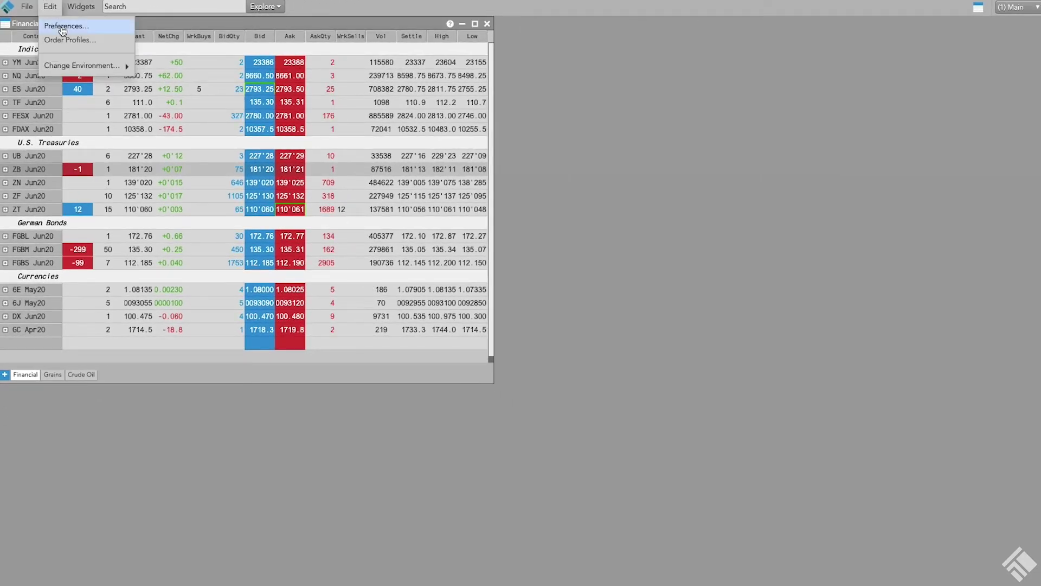
left_click(63, 27)
left_click(409, 223)
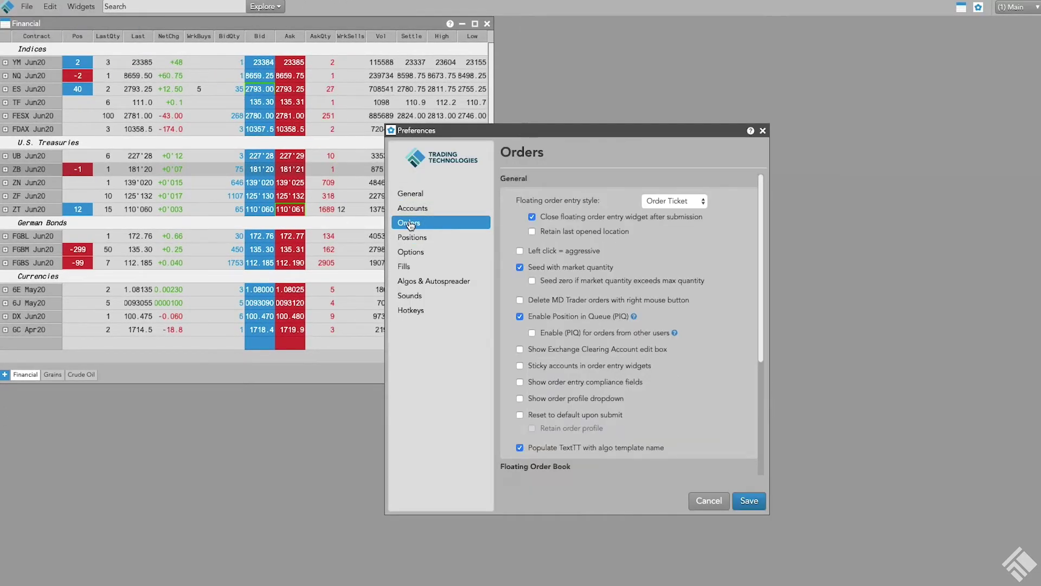
left_click(682, 201)
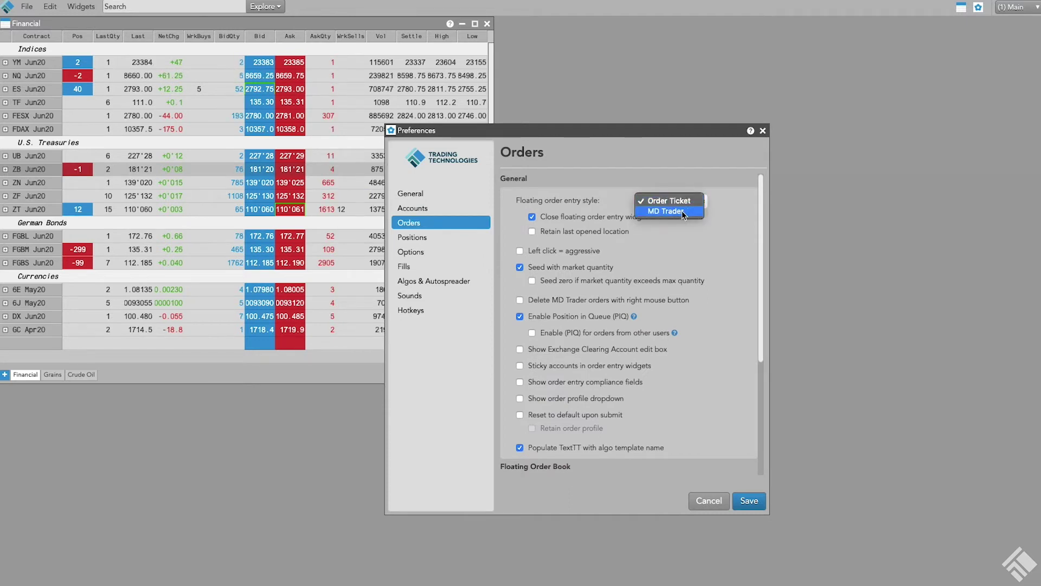
left_click(681, 211)
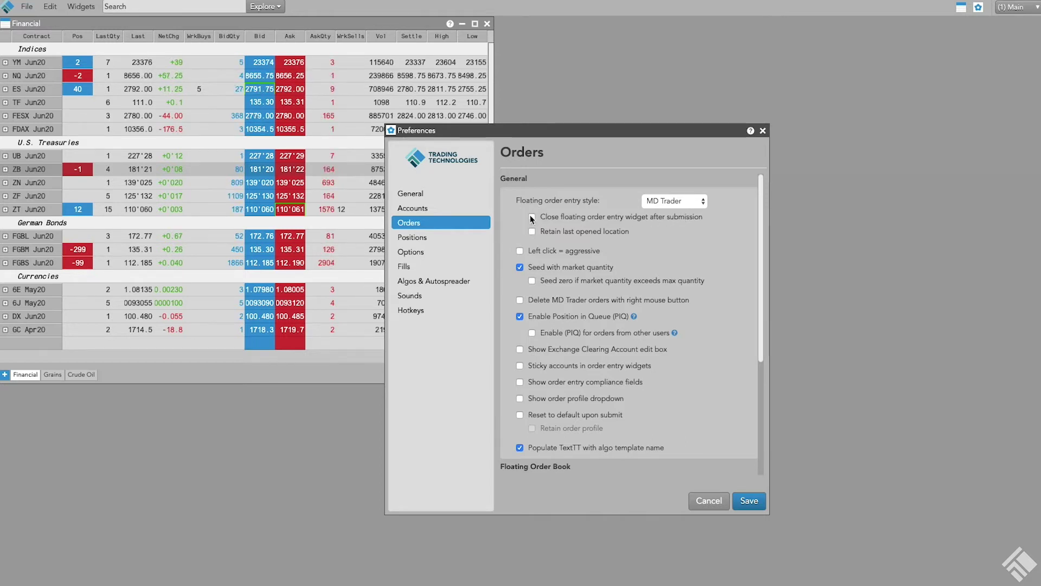
left_click(749, 500)
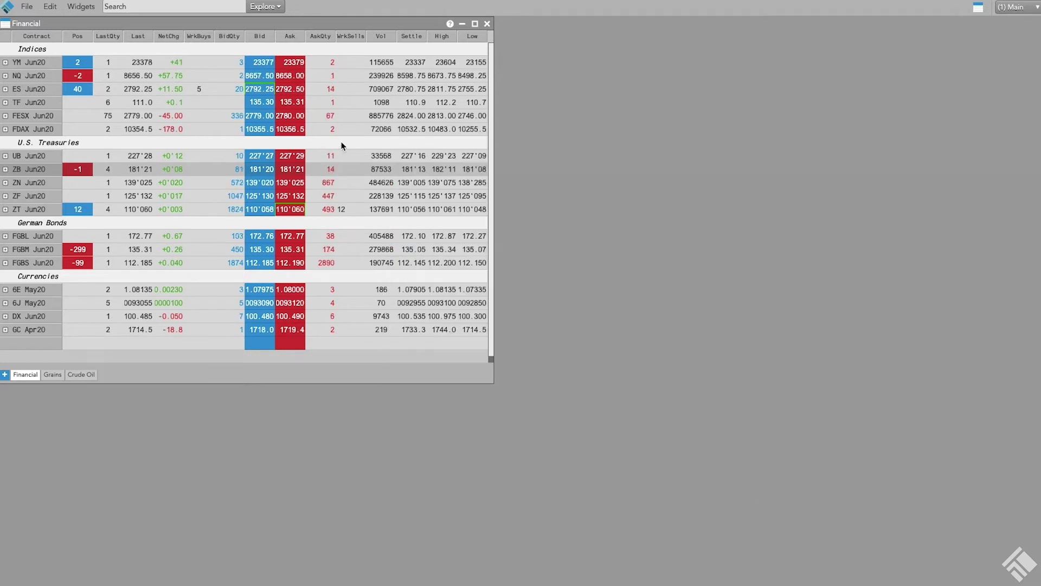
left_click(269, 176)
Place working buy orders on the ZB Jun20 ladder at 181'19 and 181'16.
left_click(334, 380)
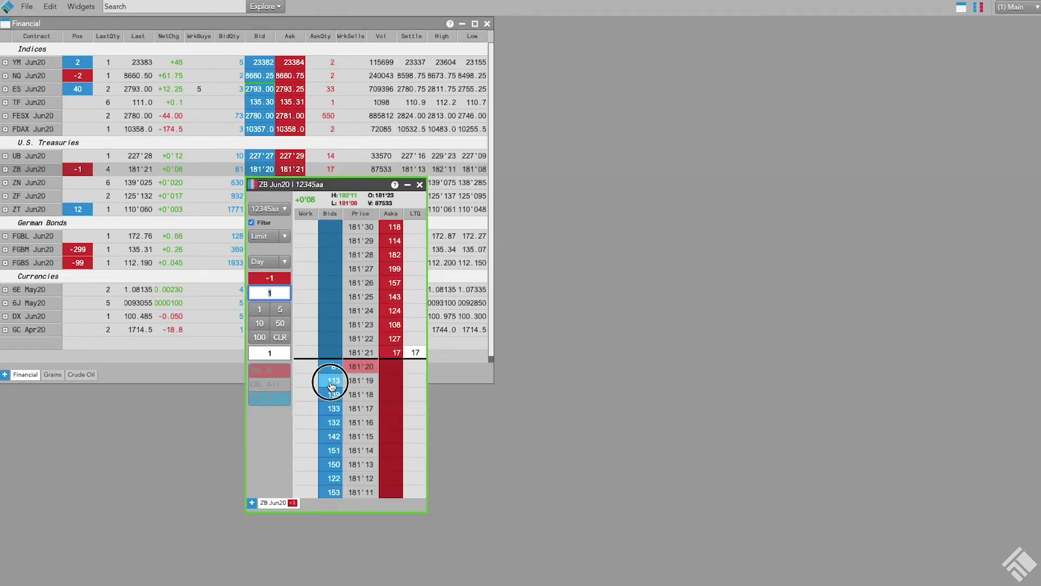
left_click(333, 422)
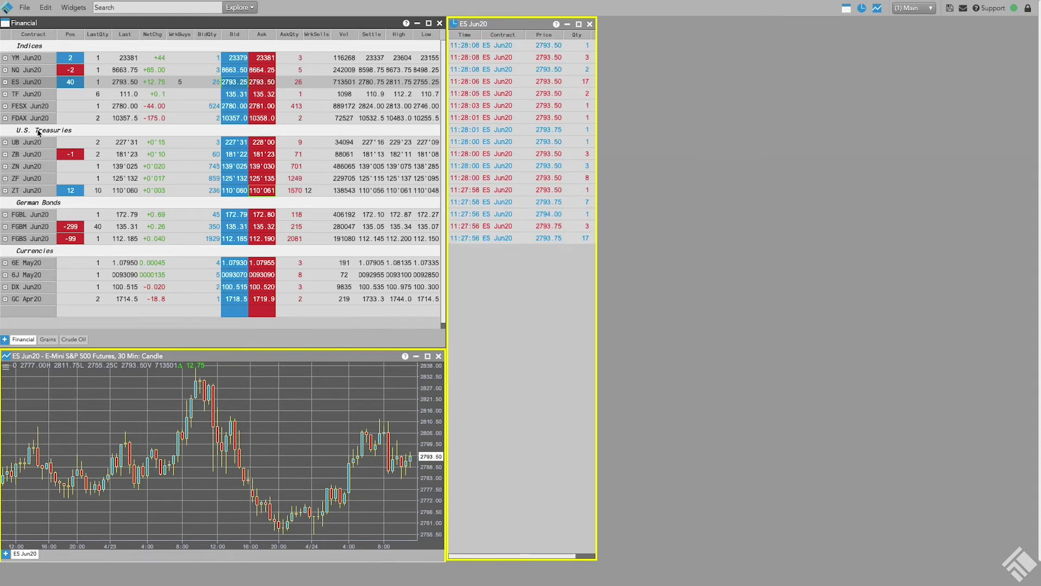
left_click(26, 70)
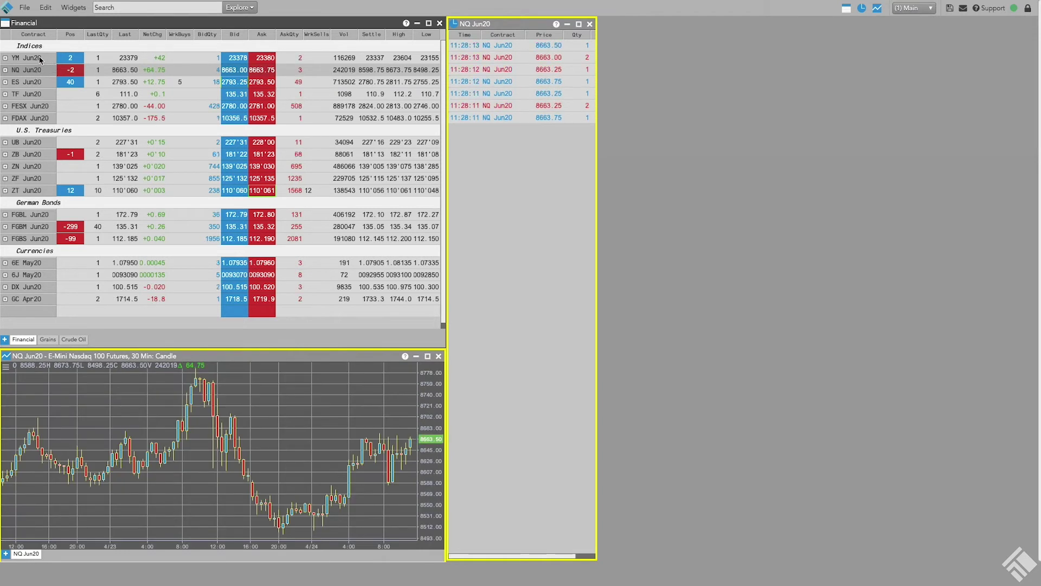
left_click(40, 60)
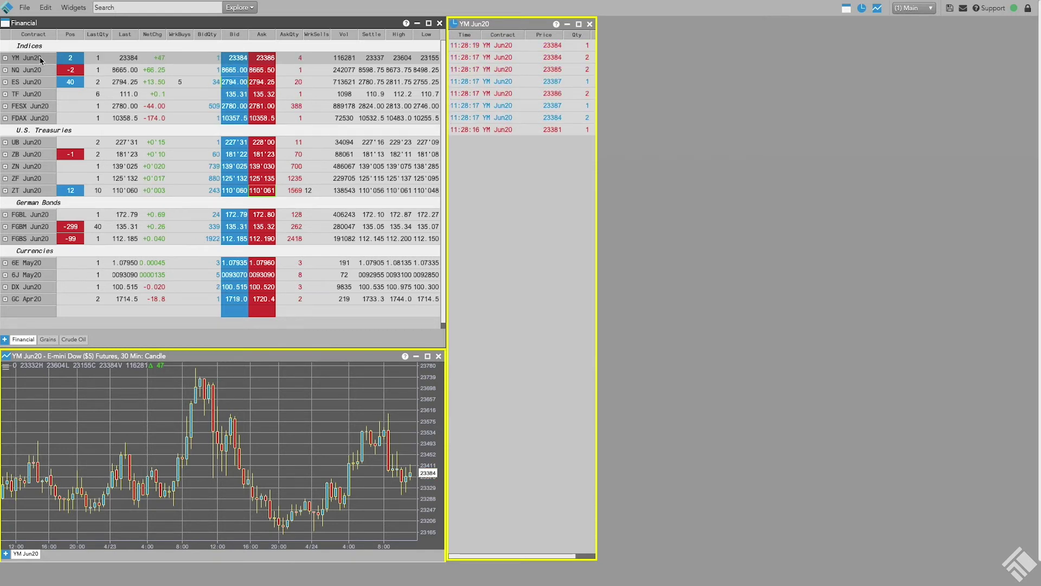
left_click(38, 143)
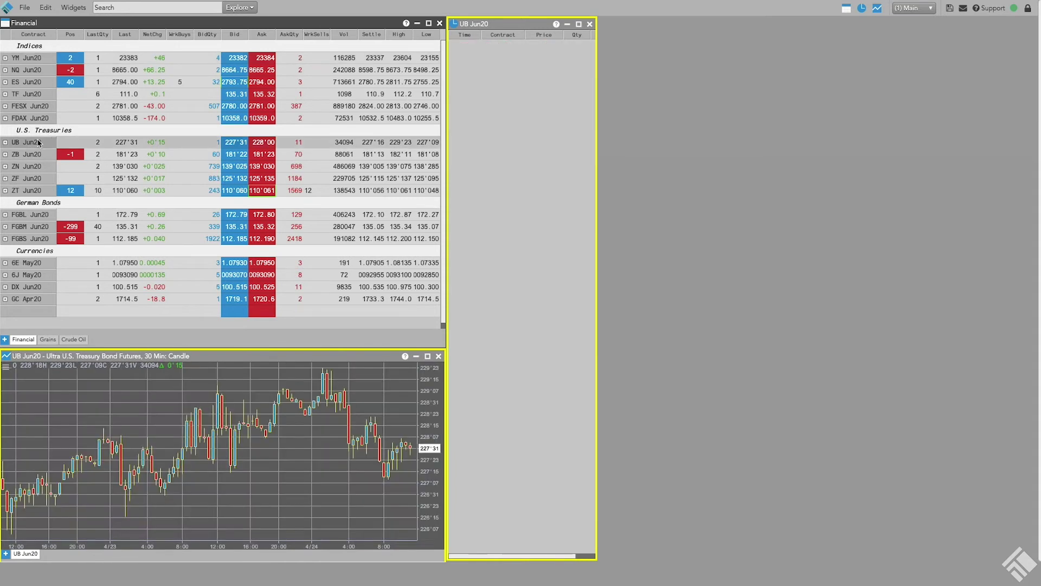
left_click(40, 157)
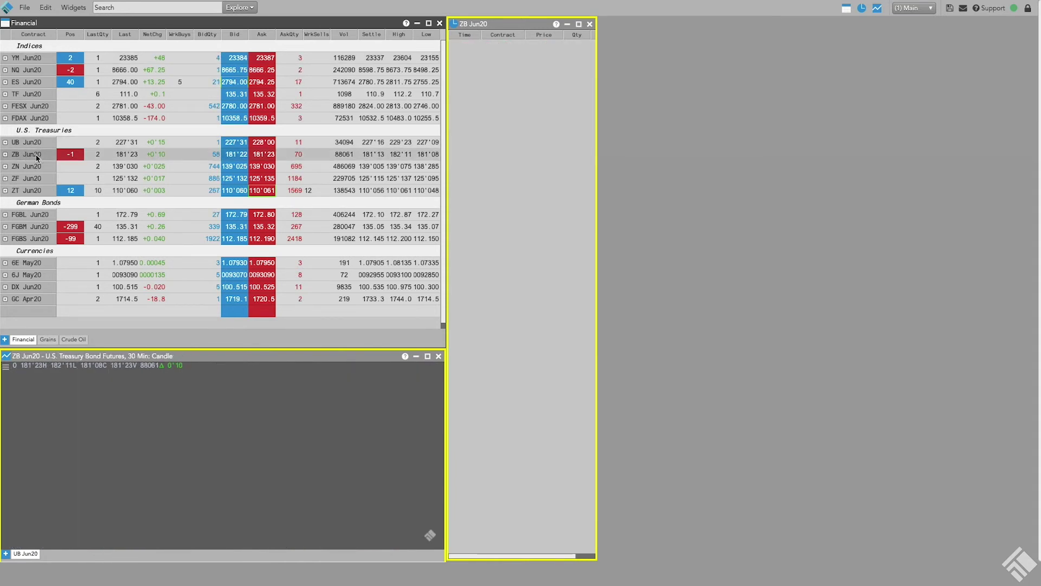
left_click(32, 83)
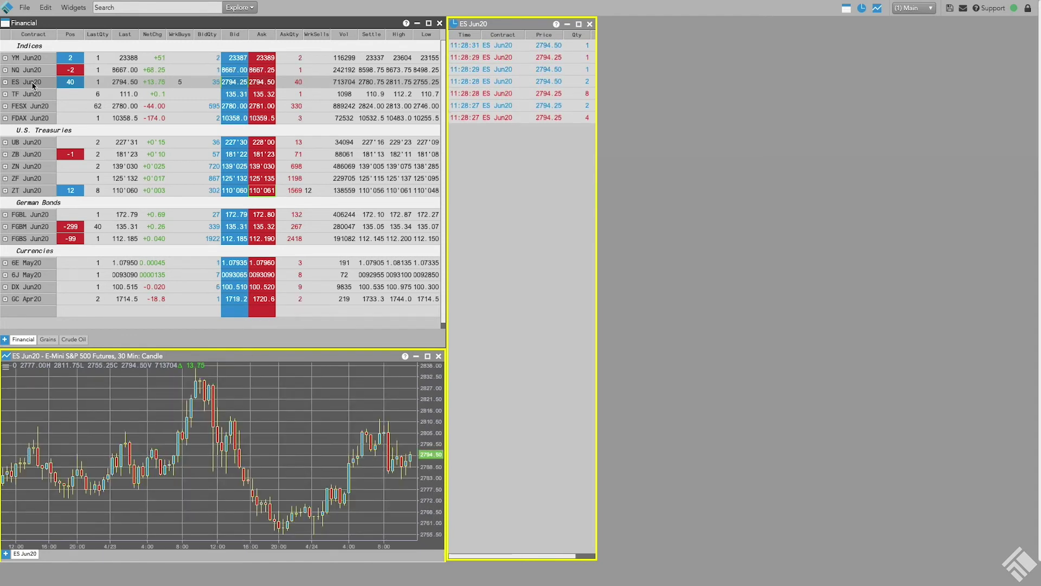
Launch a linked ES Jun20 order ticket above Time & Sales, then switch the links to NQ Jun20.
right_click(32, 85)
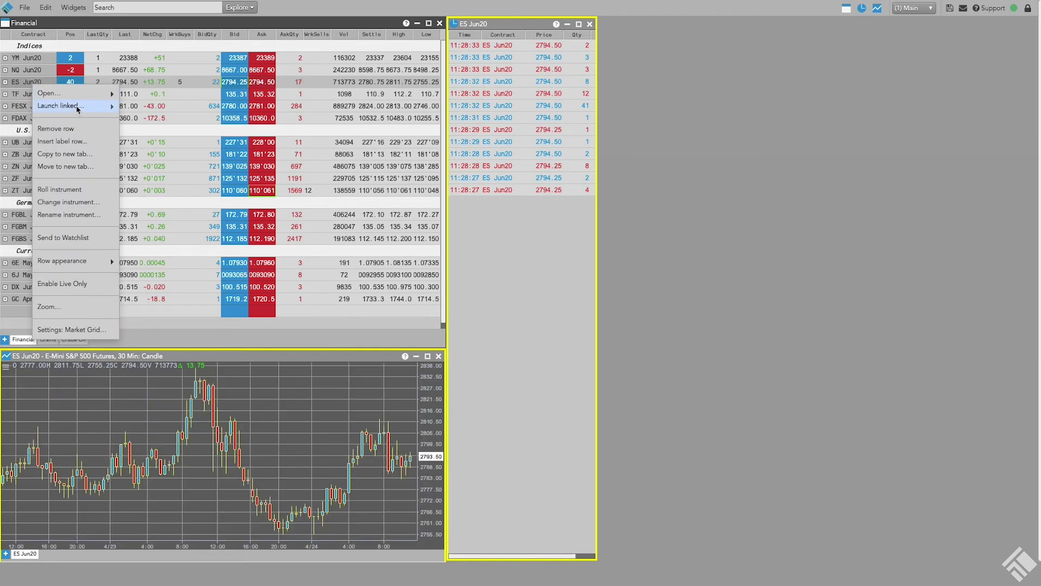
mouse_move(77, 108)
left_click(149, 118)
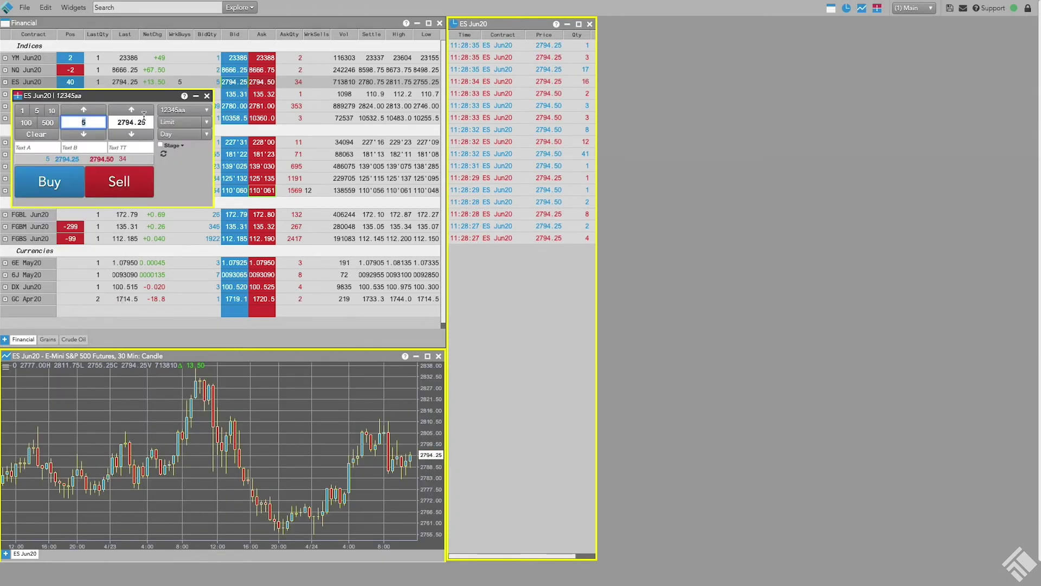
left_click_drag(54, 95, 573, 18)
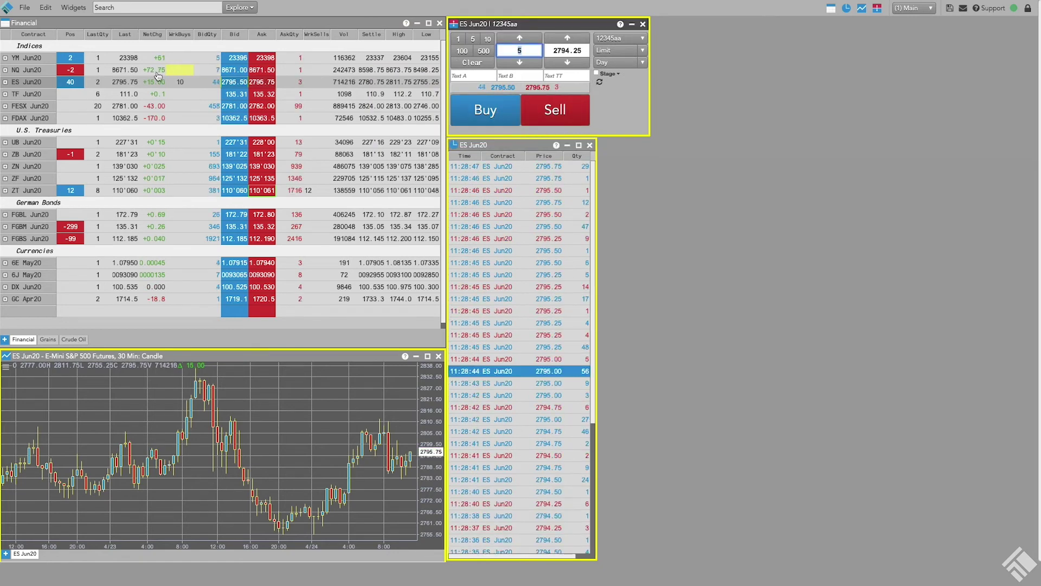
left_click(33, 72)
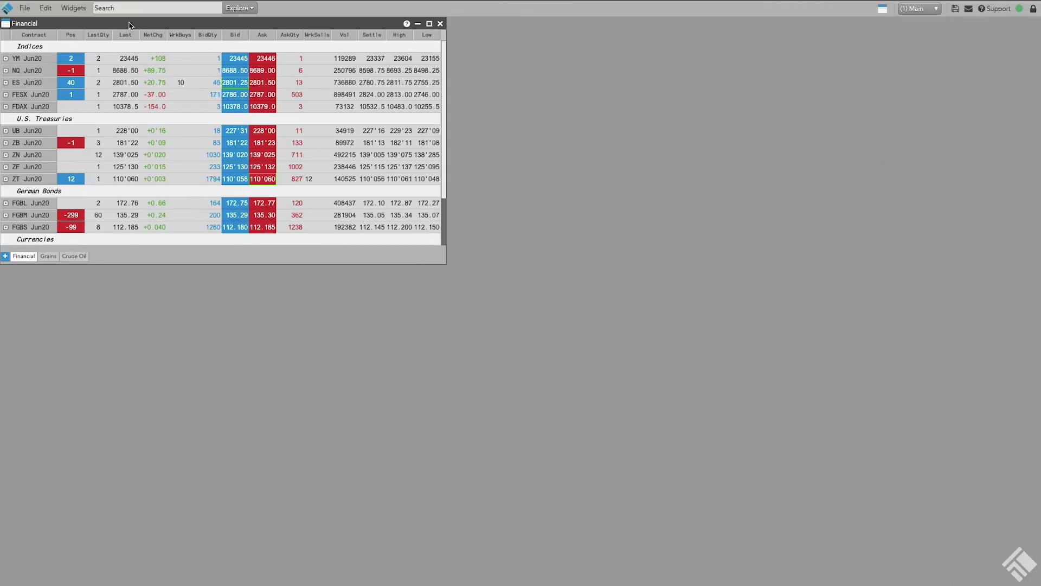
Open a standalone ES Jun20 order ticket and move the Financial grid below it.
right_click(32, 87)
mouse_move(99, 99)
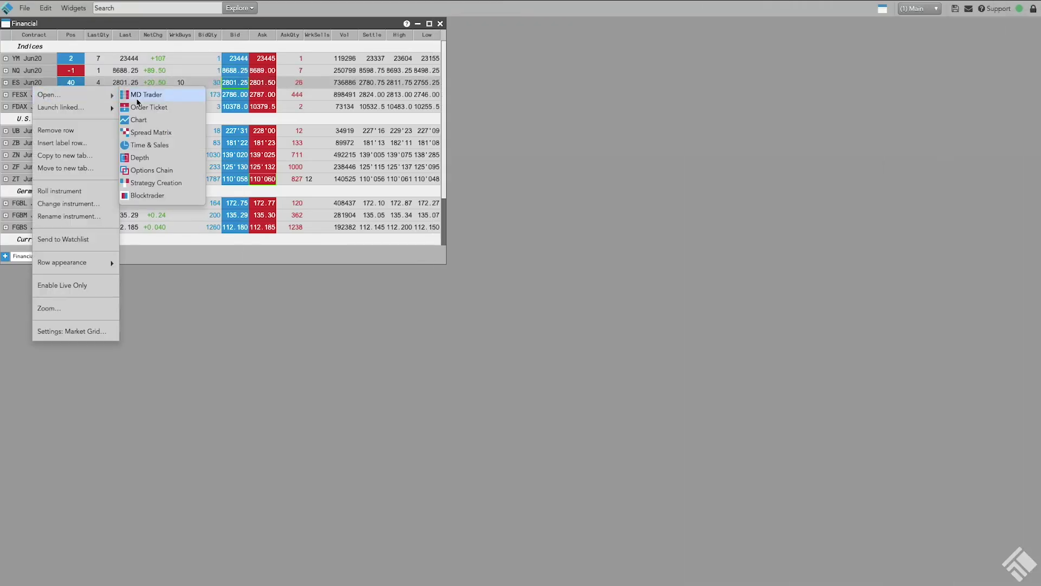
left_click(166, 111)
left_click_drag(141, 26, 141, 145)
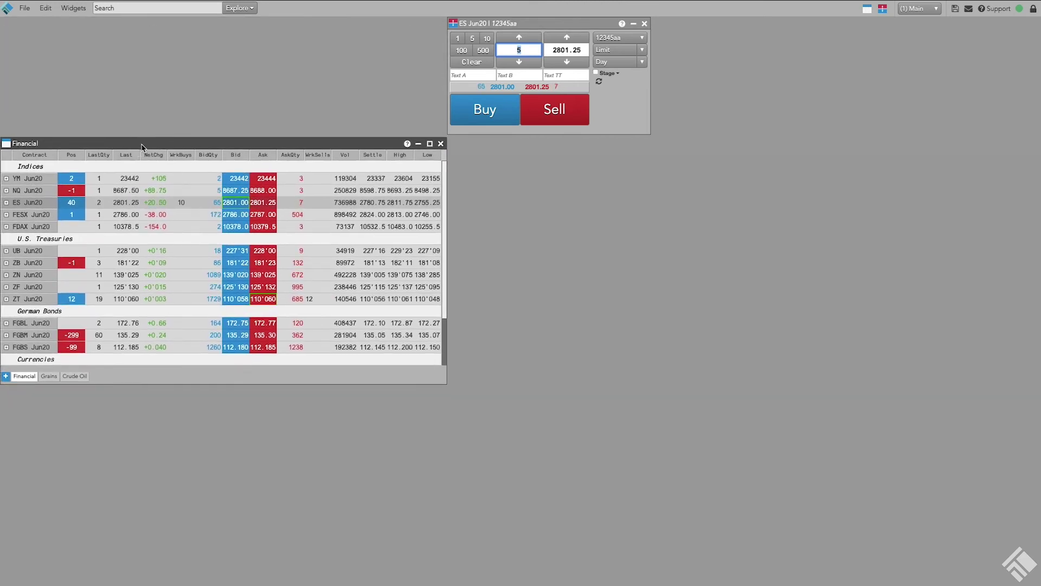
Group the order ticket onto the top edge of the Financial grid.
right_click(514, 22)
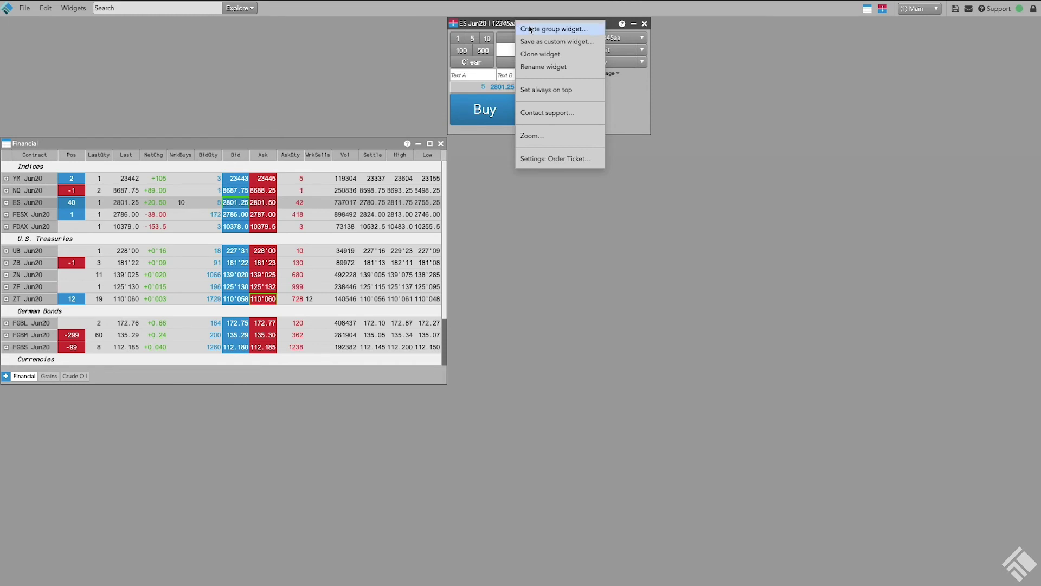
left_click(530, 29)
left_click_drag(530, 28, 264, 21)
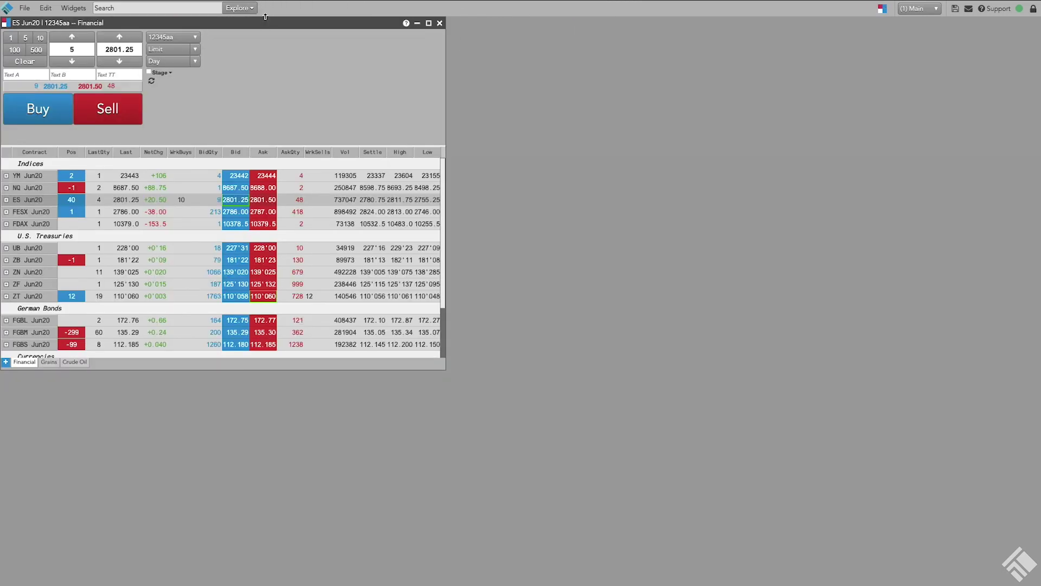
Open a shortened ES Jun20 candle chart and dock it below the grid in the group.
right_click(21, 201)
mouse_move(60, 216)
left_click(140, 233)
left_click_drag(541, 443, 555, 205)
left_click(676, 25)
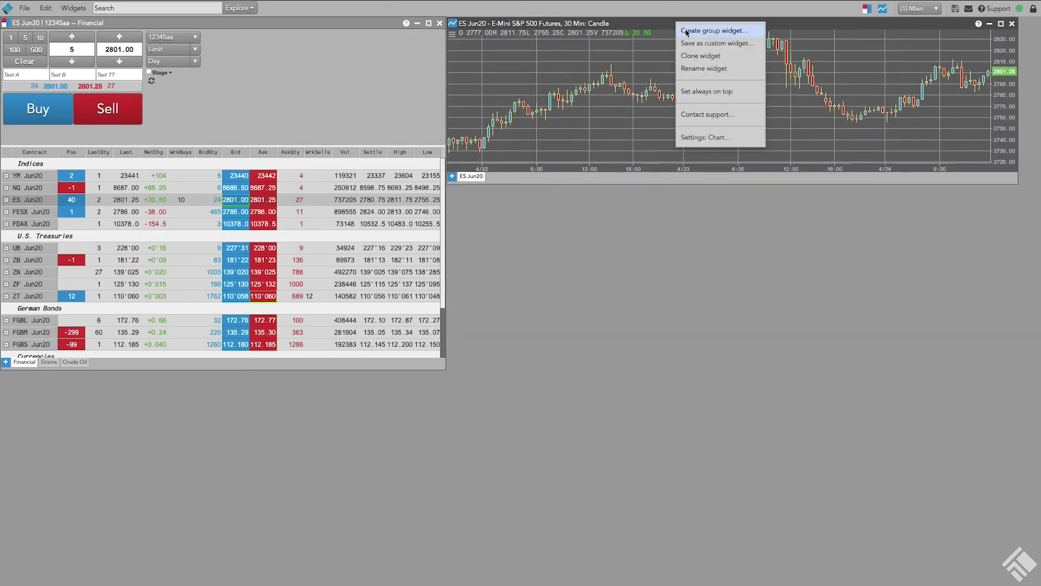
left_click(694, 29)
left_click_drag(694, 29, 291, 371)
Dock a linked ES Jun20 Time & Sales on the group's right, then switch to NQ and back to ES.
right_click(41, 202)
left_click(163, 262)
left_click_drag(105, 222, 655, 95)
left_click(713, 77)
left_click(728, 84)
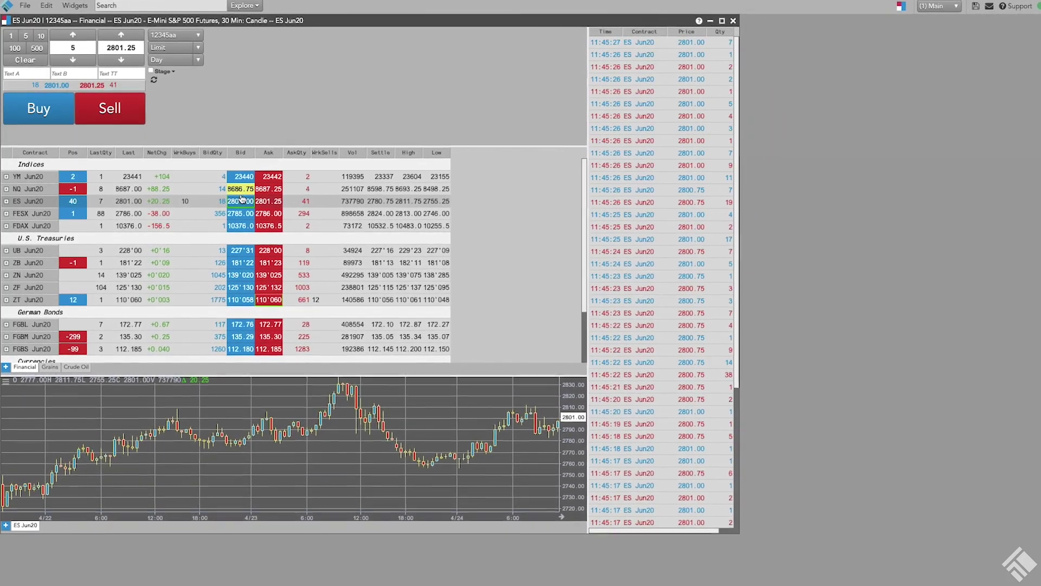
left_click(41, 193)
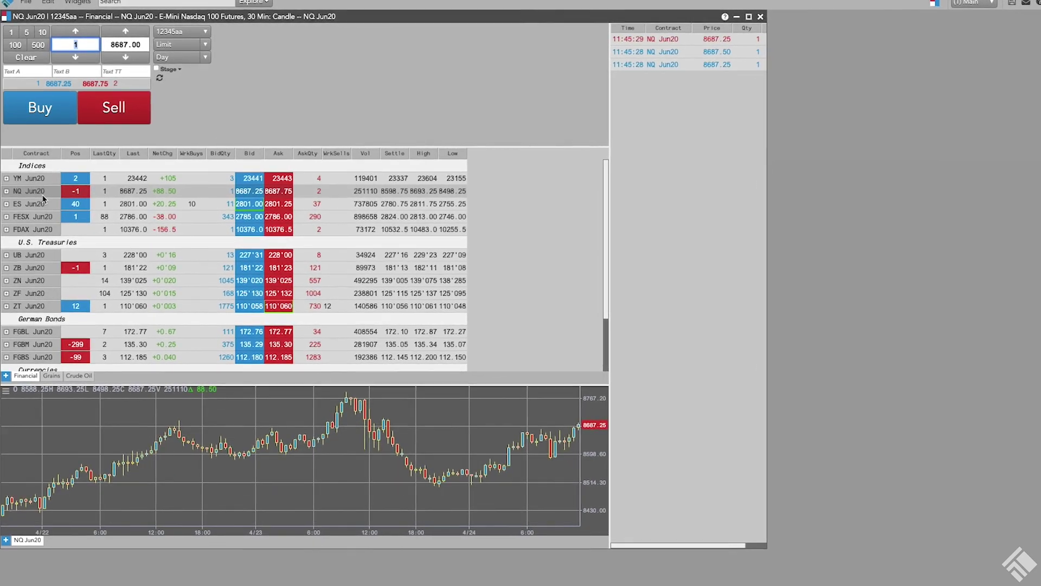
left_click(43, 202)
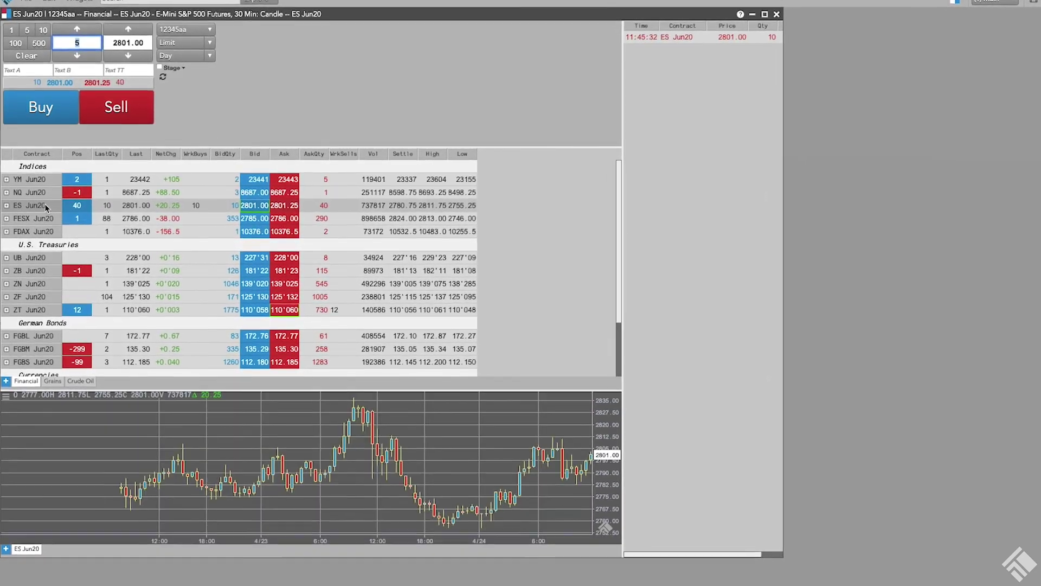